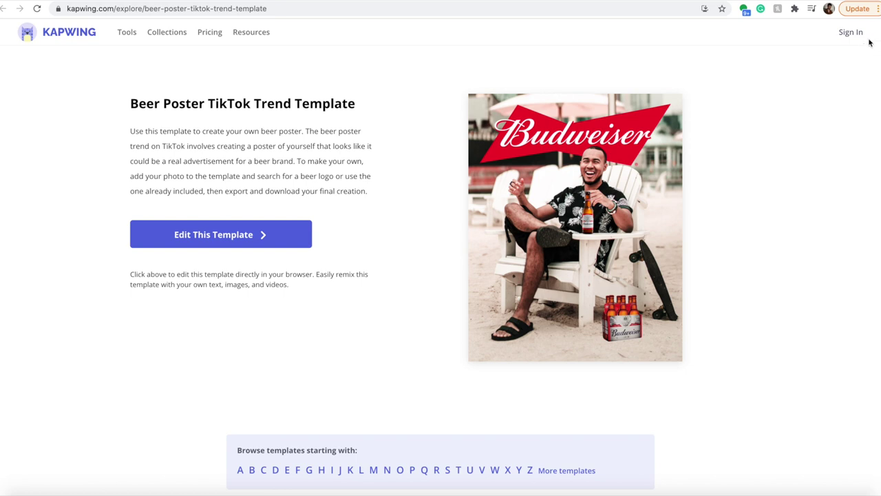
Step: Bring up Kapwing's sign-in prompt from the Beer Poster TikTok Trend Template page
left_click(851, 33)
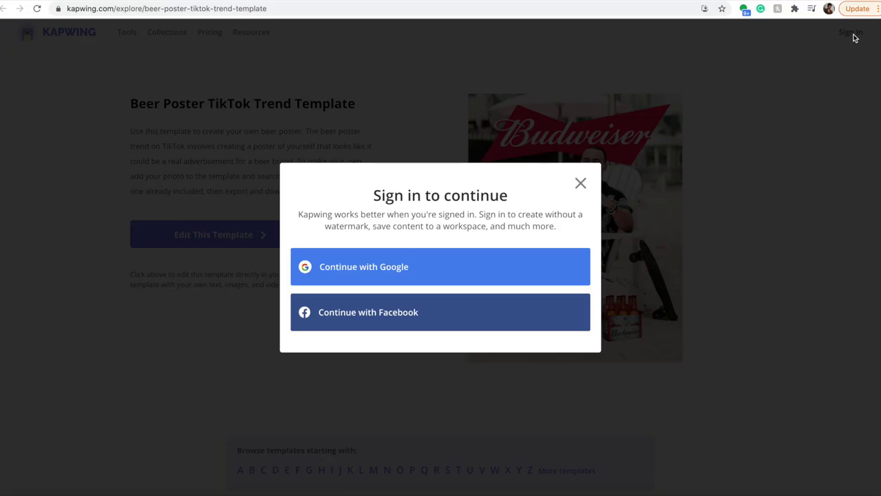
Step: Sign in with the linked Google account and start editing the Beer Poster template
left_click(444, 267)
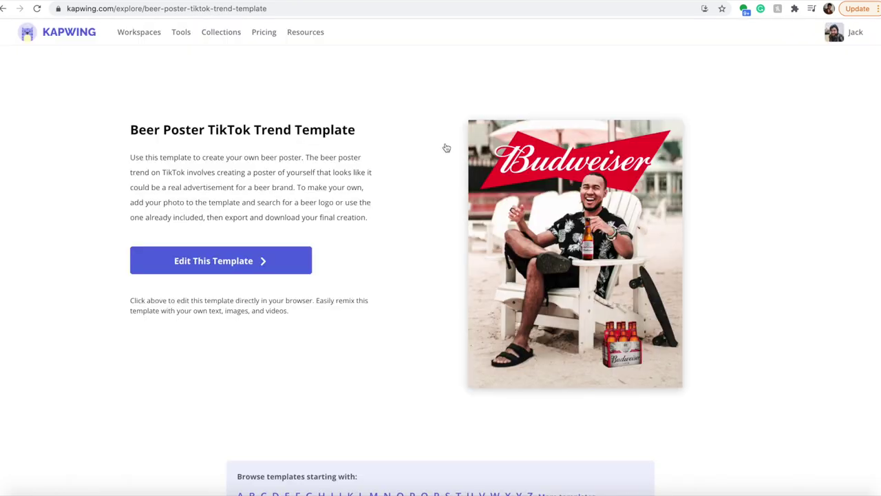
left_click(219, 258)
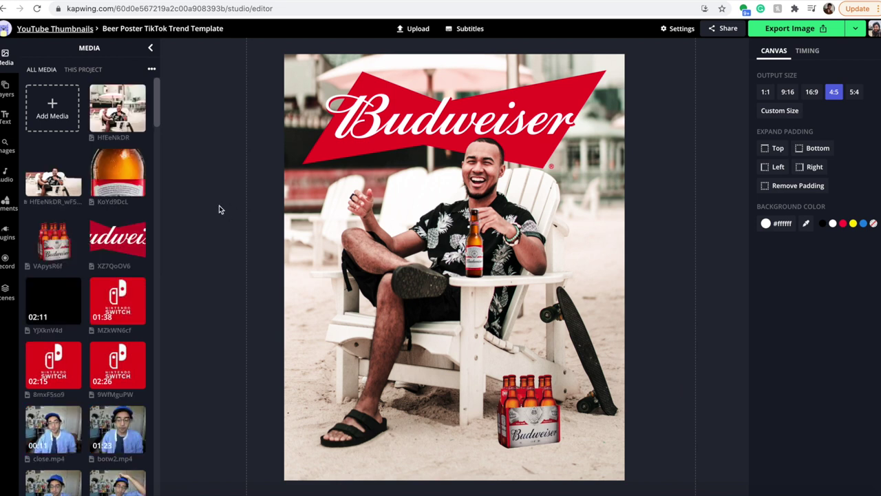
Step: Select the template's beach background photo layer and delete it
left_click(482, 284)
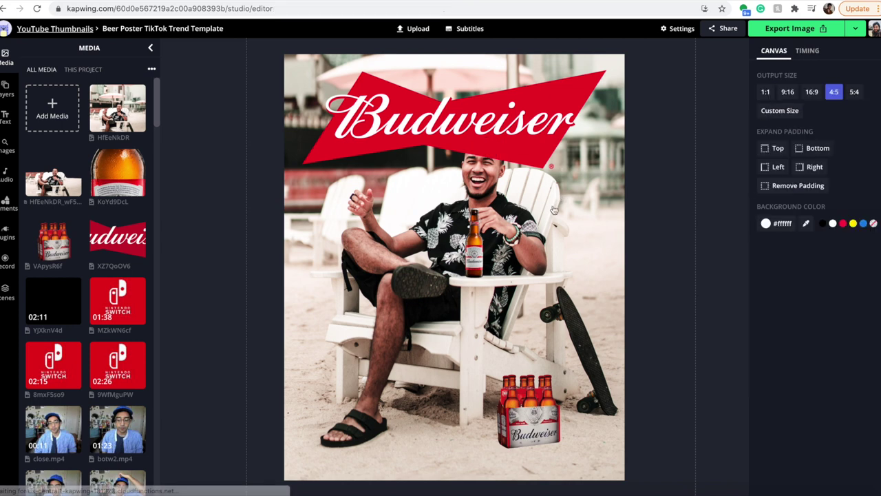
left_click(505, 231)
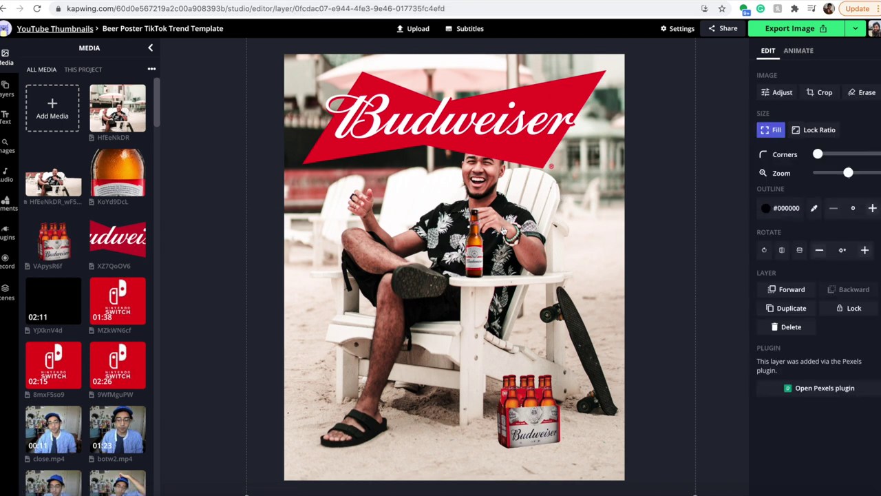
key("Delete")
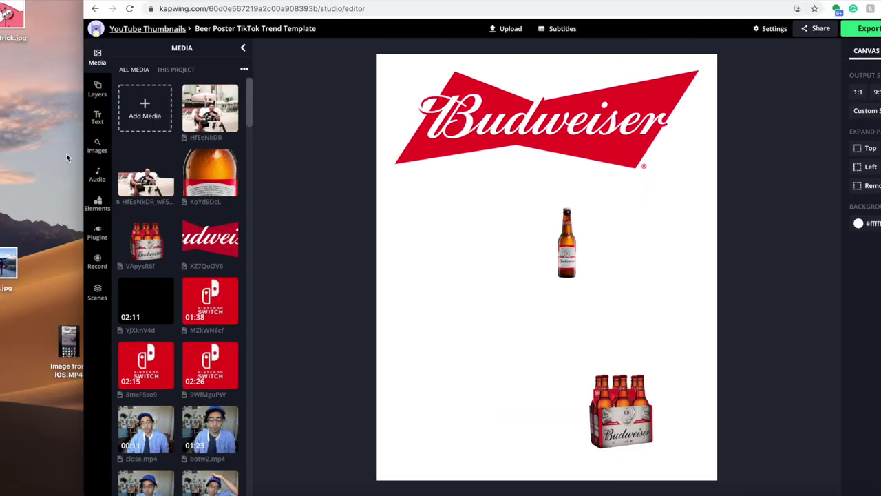
Step: Upload the desert photo and stretch it edge to edge across the 4:5 canvas
left_click_drag(5, 260, 448, 256)
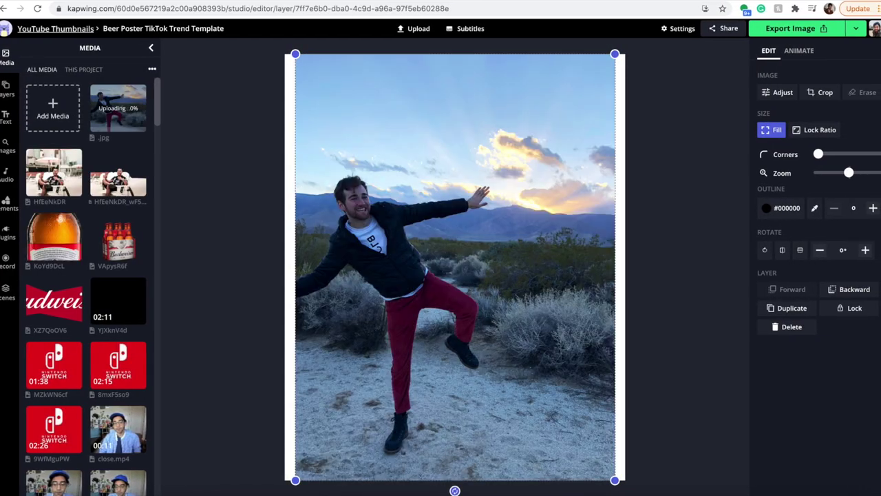
left_click_drag(295, 480, 285, 480)
left_click_drag(614, 479, 624, 479)
left_click(651, 246)
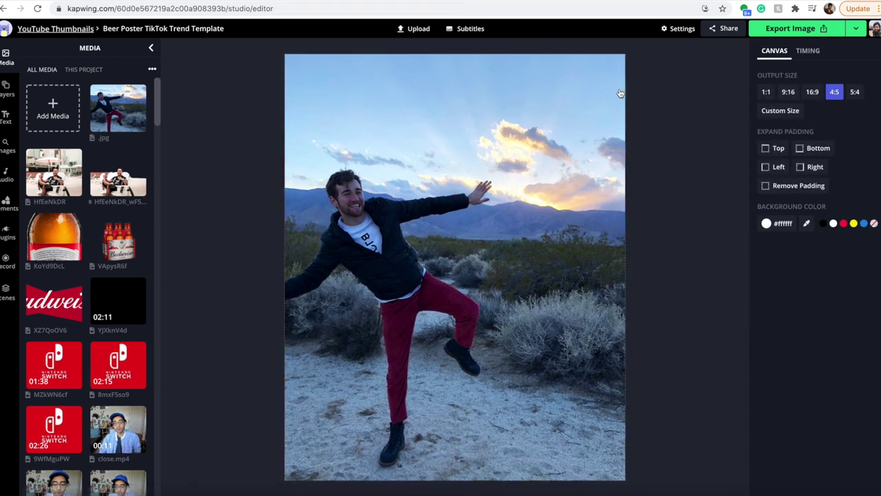
left_click(497, 220)
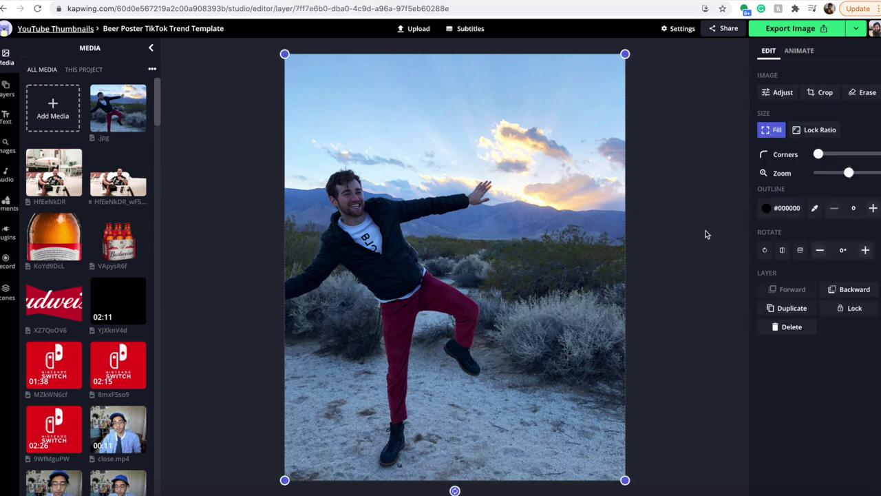
Step: Duplicate the desert photo, send both copies behind the logo and bottles, and realign them
left_click(779, 311)
left_click_drag(427, 217, 582, 204)
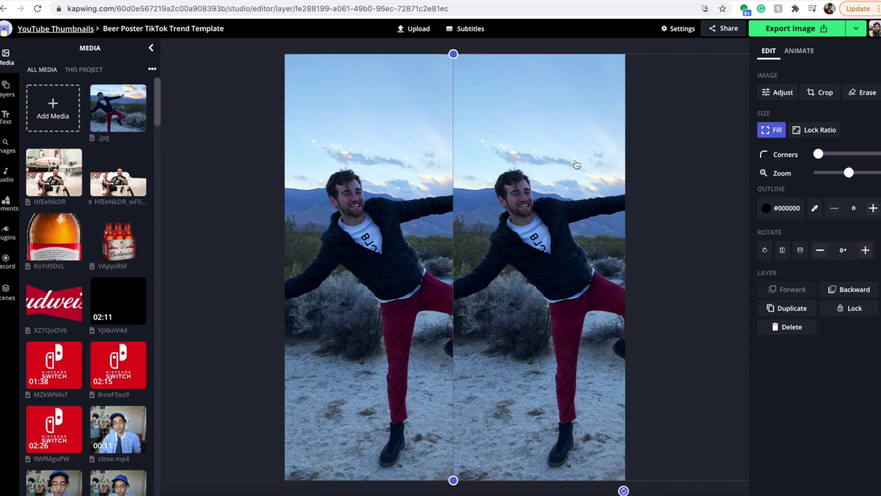
left_click(363, 280)
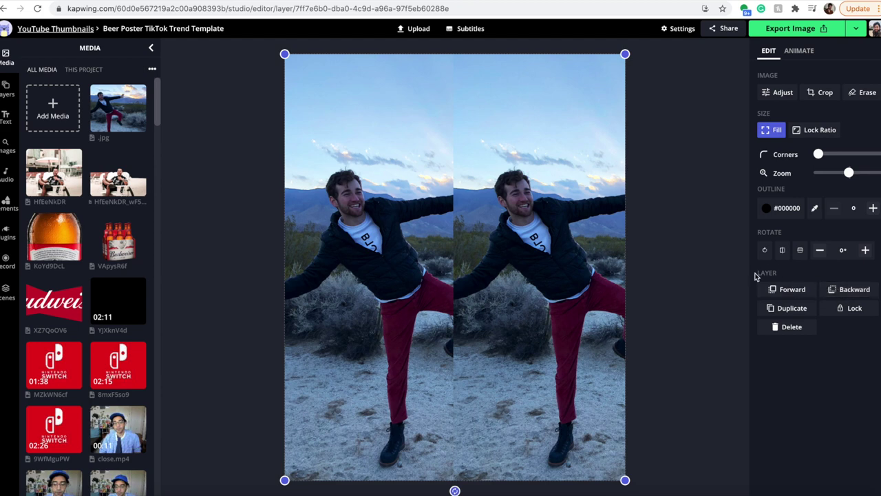
left_click(842, 289)
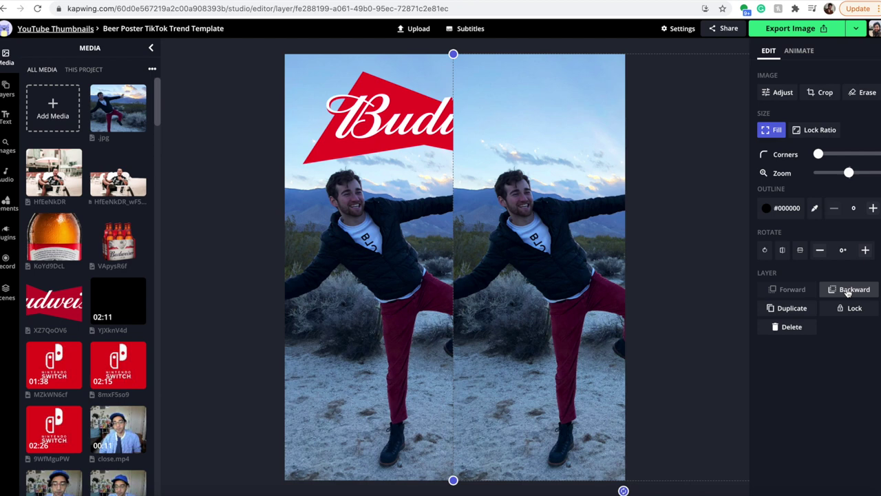
left_click(848, 291)
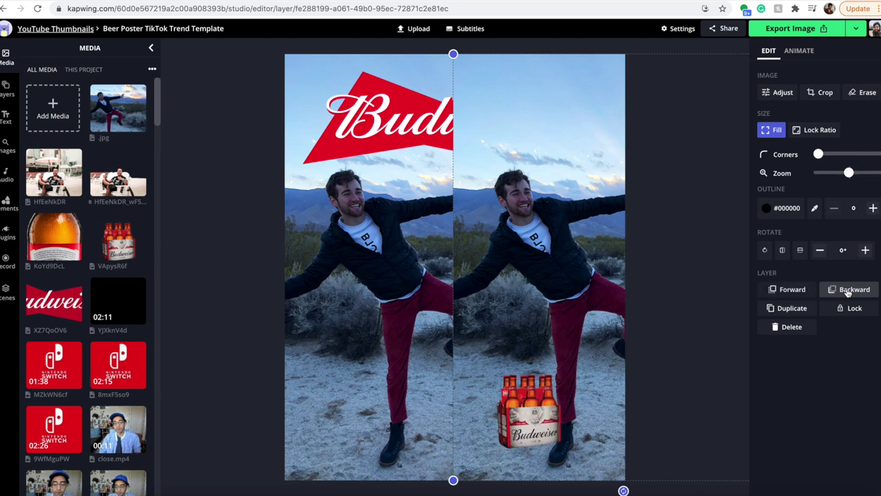
left_click(848, 291)
left_click_drag(585, 248, 417, 251)
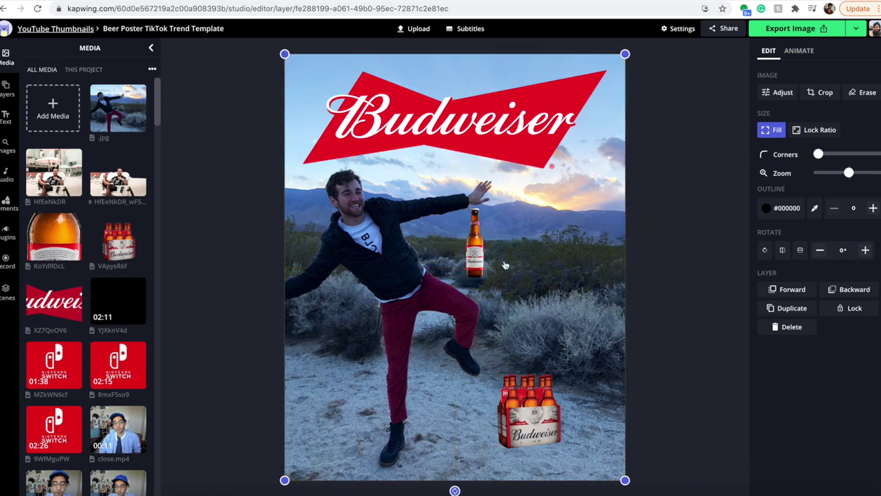
left_click(479, 251)
Step: Place the bottle beside the six-pack and enlarge the Budweiser logo, centred slightly lower
left_click_drag(479, 252, 590, 417)
left_click(598, 76)
left_click_drag(612, 68, 622, 63)
left_click_drag(301, 171, 282, 177)
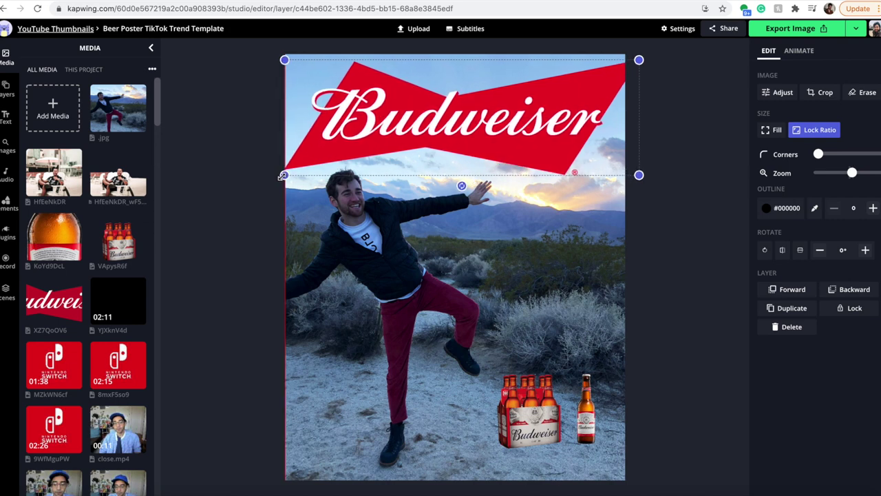
left_click_drag(523, 128, 519, 153)
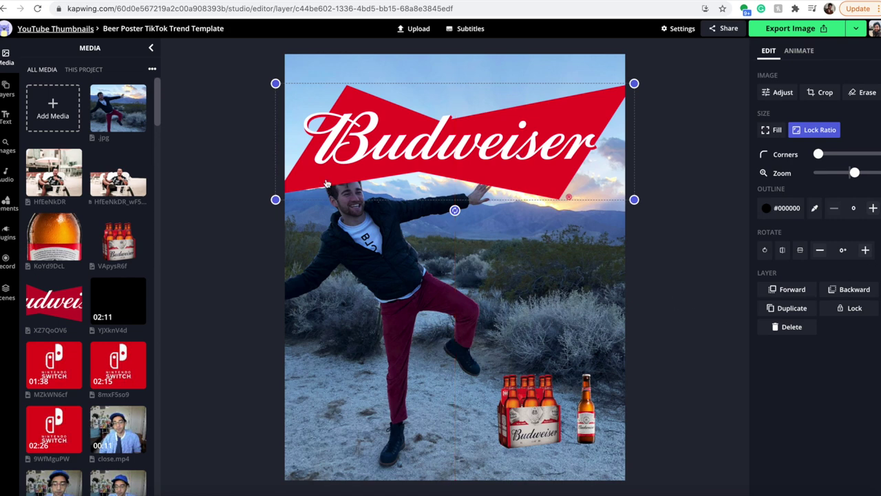
Step: Select the background desert photo and bring up its background eraser
left_click(490, 193)
left_click(682, 270)
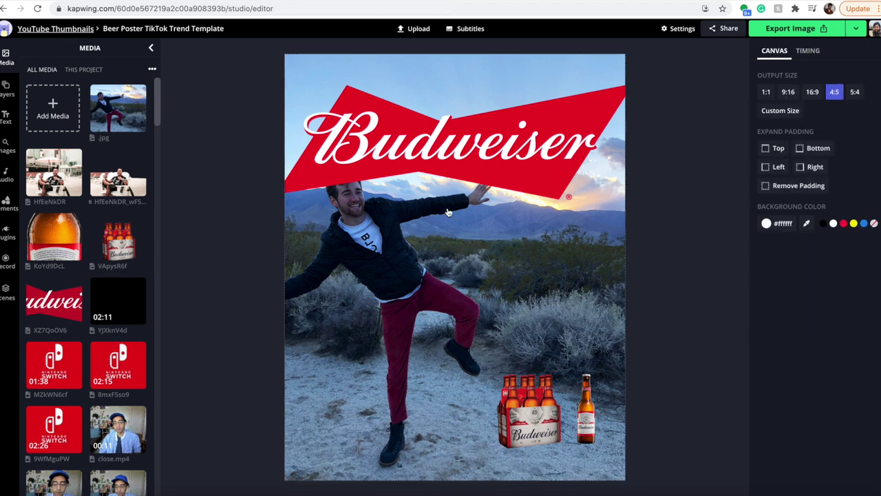
left_click(409, 239)
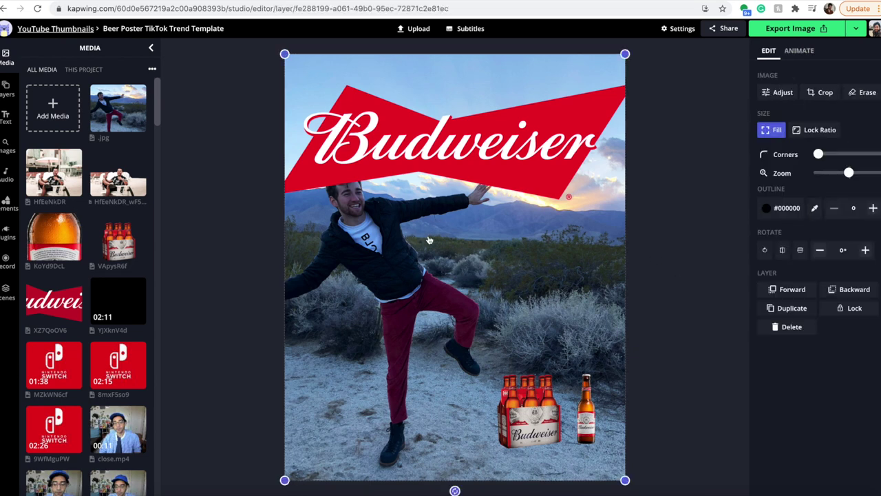
left_click(856, 92)
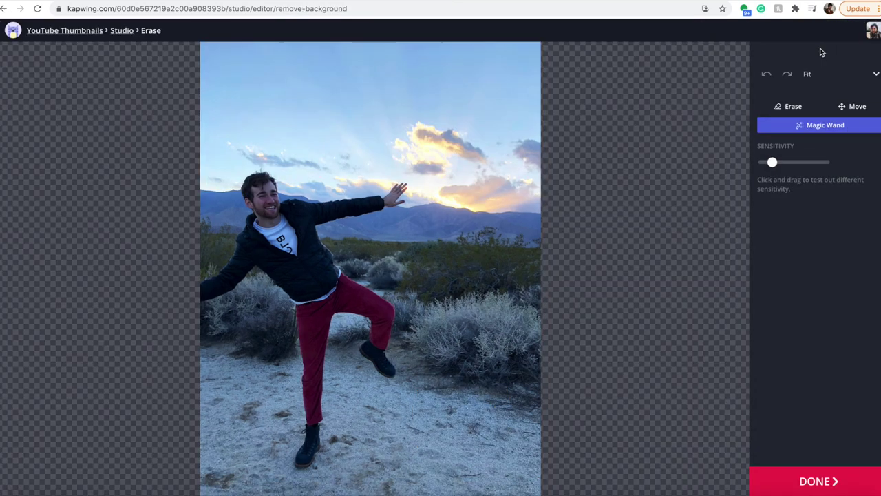
Step: Switch to manual erasing at eraser size 200 and erase the sky strip across the photo's top
left_click(791, 110)
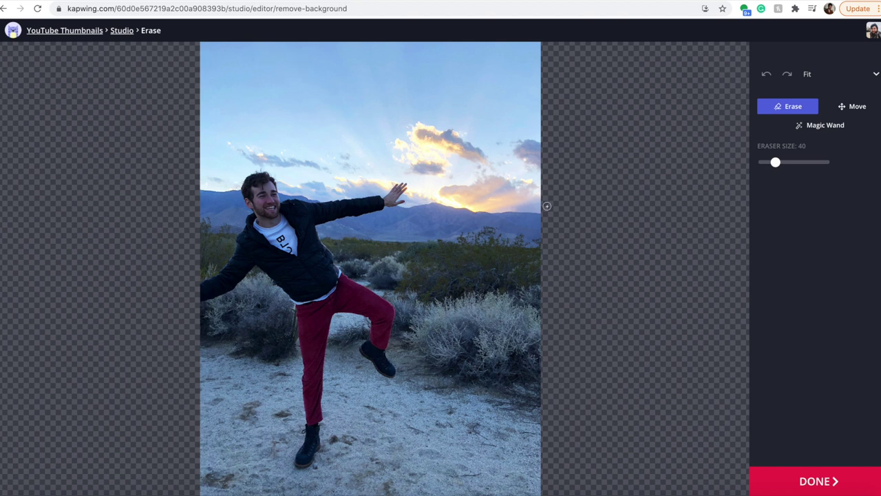
left_click_drag(772, 163, 824, 163)
mouse_move(568, 71)
left_mouse_down()
mouse_move(354, 51)
mouse_move(489, 30)
mouse_move(198, 56)
mouse_move(247, 86)
mouse_move(155, 180)
mouse_move(195, 155)
mouse_move(205, 248)
mouse_move(214, 149)
mouse_move(287, 124)
mouse_move(427, 189)
mouse_move(495, 207)
left_mouse_up()
scroll(496, 206, "up", 3)
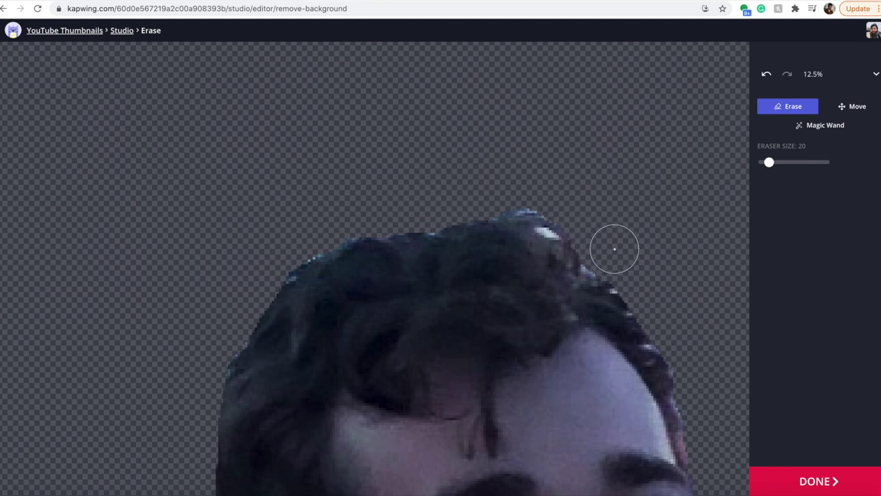
Step: Erase the remaining sky around the hair, hand and fingers, then apply the cut-out
scroll(609, 237, "down", 10)
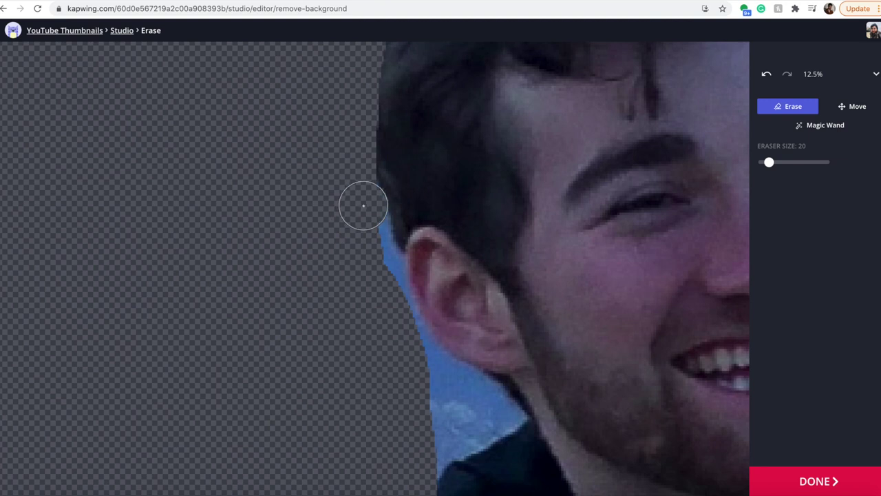
scroll(364, 202, "down", 10)
mouse_move(478, 190)
left_mouse_down()
mouse_move(594, 193)
mouse_move(664, 234)
mouse_move(646, 256)
mouse_move(635, 213)
mouse_move(425, 240)
left_mouse_up()
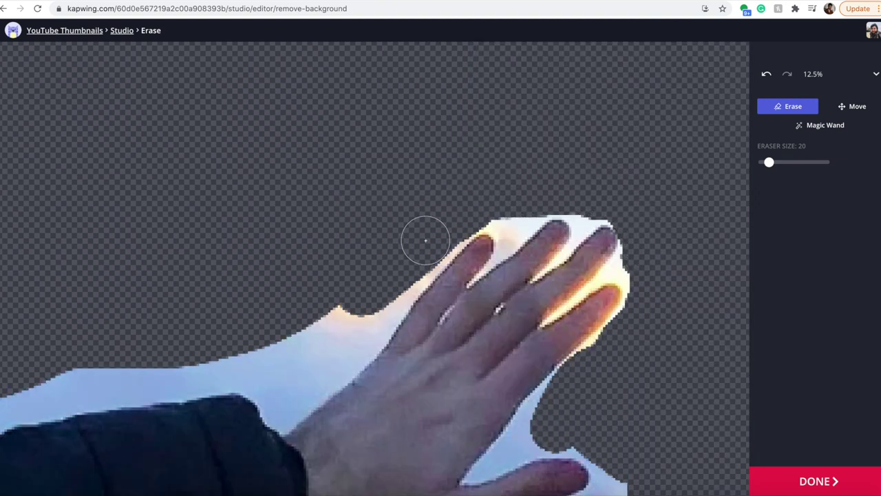
scroll(425, 240, "down", 10)
left_click_drag(768, 161, 764, 162)
mouse_move(618, 80)
left_mouse_down()
mouse_move(658, 151)
mouse_move(518, 323)
mouse_move(561, 296)
mouse_move(524, 332)
mouse_move(560, 320)
mouse_move(619, 331)
mouse_move(661, 385)
left_mouse_up()
scroll(660, 385, "right", 5)
mouse_move(434, 282)
left_mouse_down()
mouse_move(482, 237)
mouse_move(541, 134)
mouse_move(540, 73)
mouse_move(351, 120)
mouse_move(289, 200)
left_mouse_up()
scroll(283, 369, "down", 10)
scroll(670, 382, "down", 5)
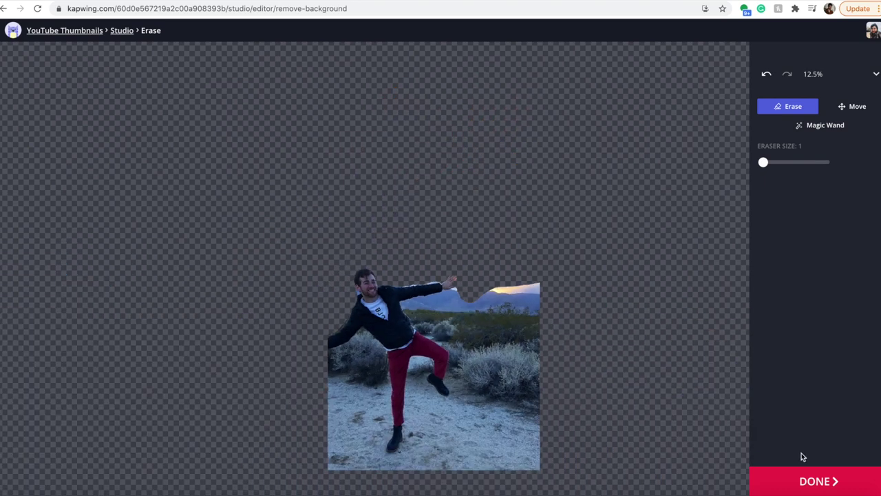
left_click(801, 478)
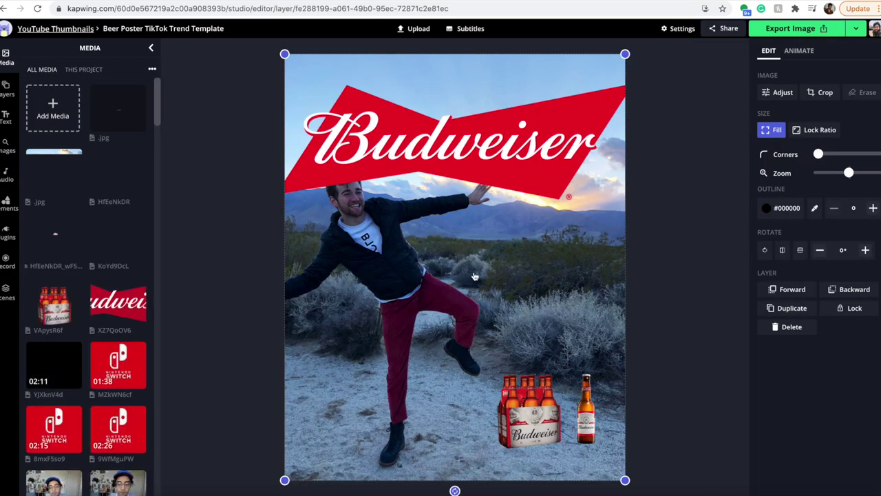
Step: Reorder layers so the man stands in front of the logo but behind the bottles
left_click(787, 290)
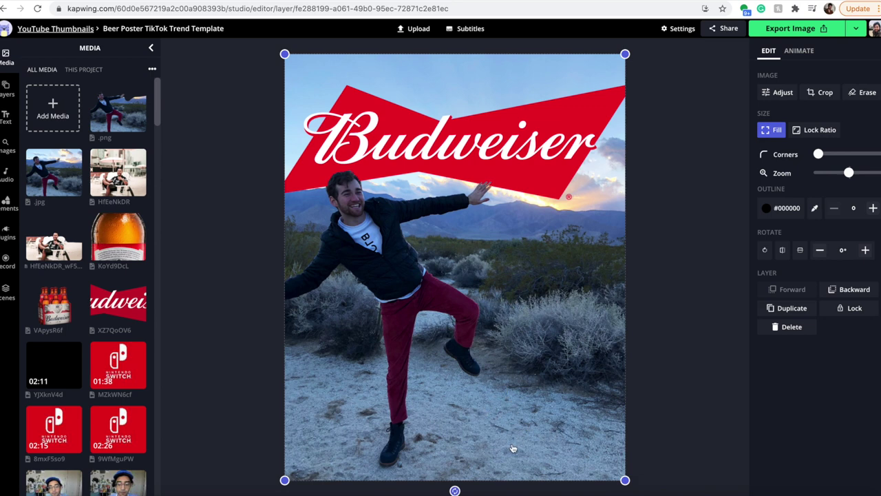
left_click(834, 290)
left_click(835, 289)
Step: Shrink and tilt the bottle near the man's hand, and move the six-pack to lower right
left_click_drag(583, 419, 449, 432)
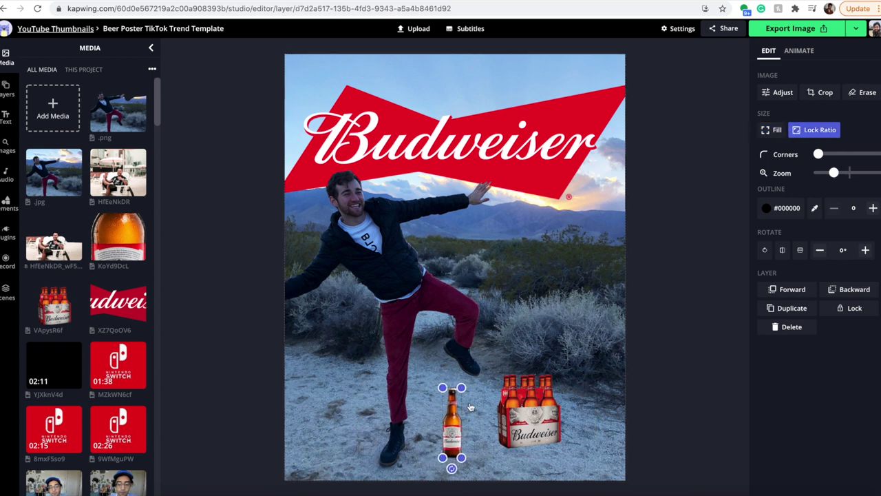
left_click_drag(462, 388, 452, 408)
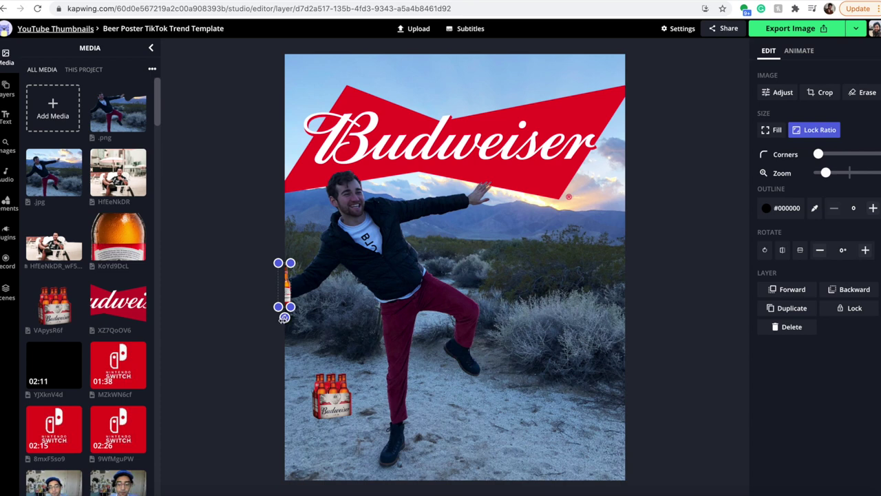
left_click_drag(284, 318, 279, 317)
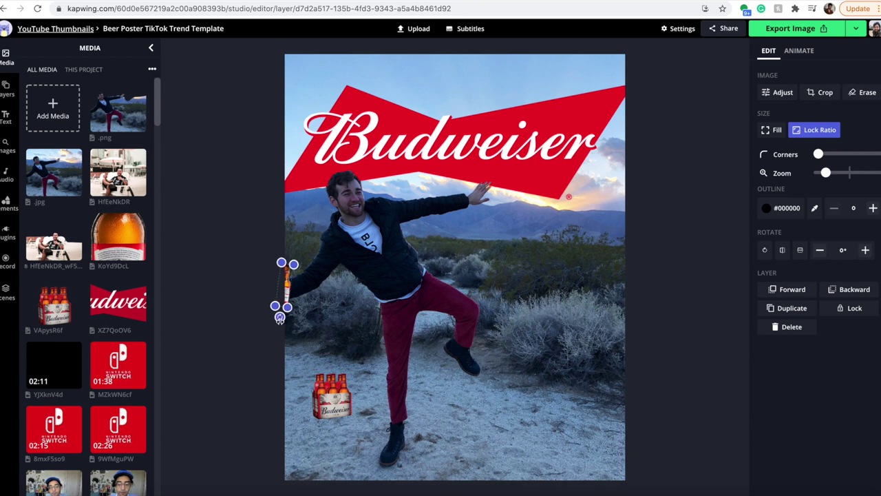
left_click_drag(333, 399, 554, 414)
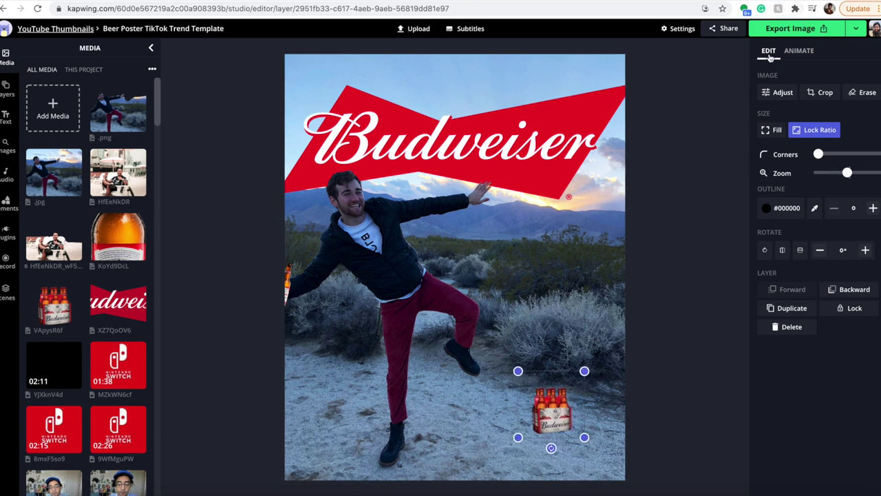
Step: Export the poster as a JPEG image and open the downloaded file
left_click(790, 29)
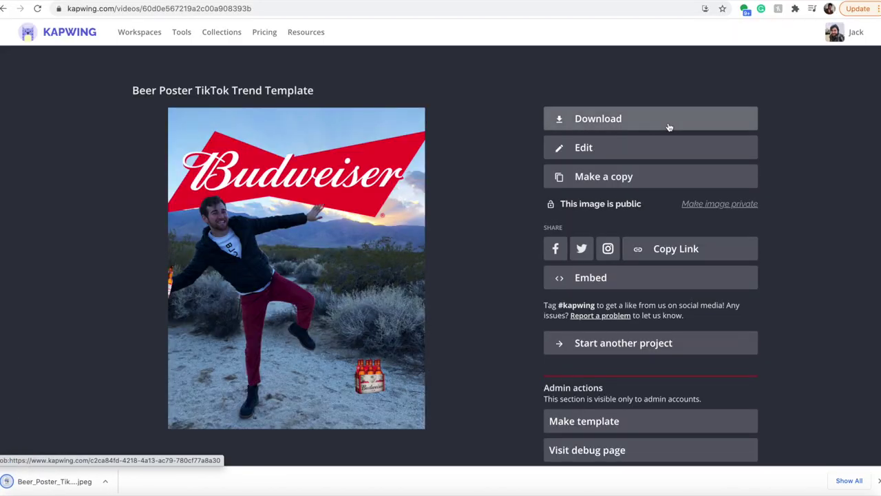
left_click(54, 481)
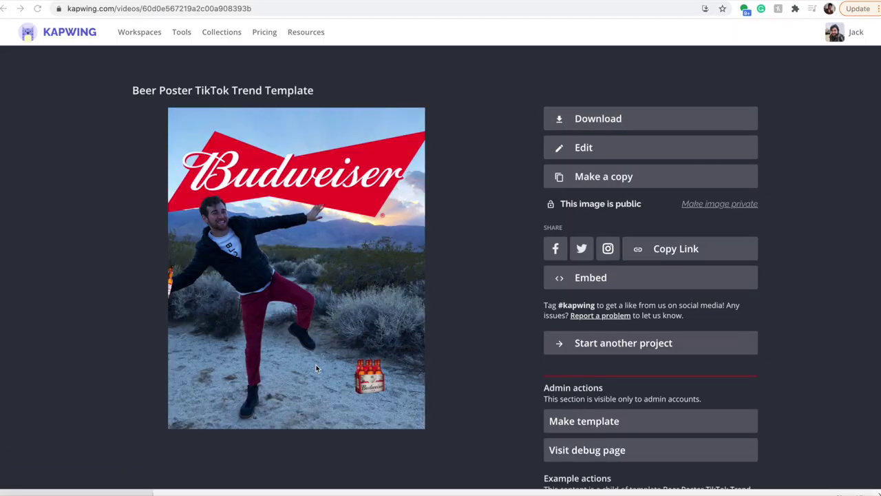